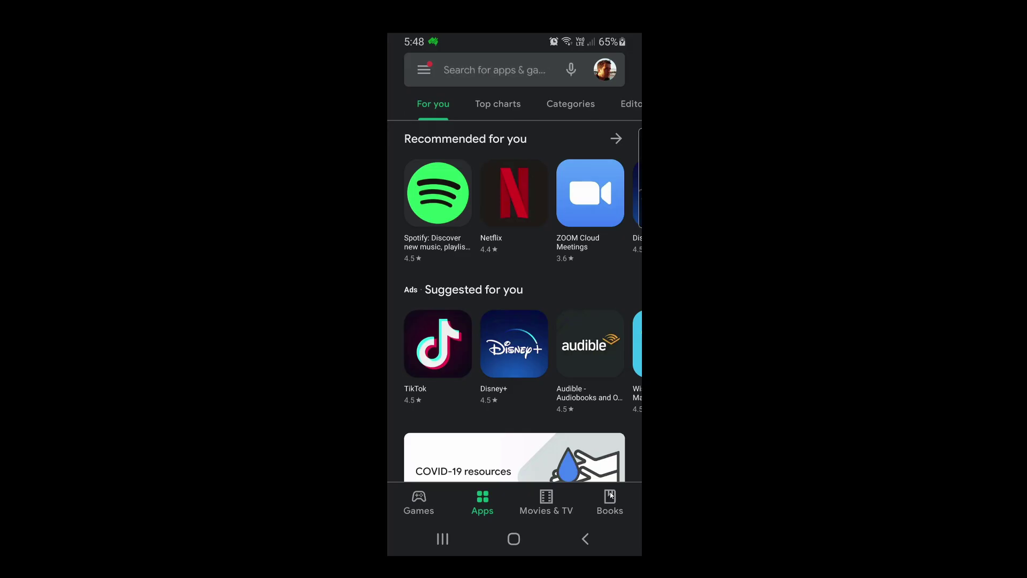
- Search Google Play for 'All my tribe' and open the Spacetalk app page by MGM Wireless
left_click(488, 71)
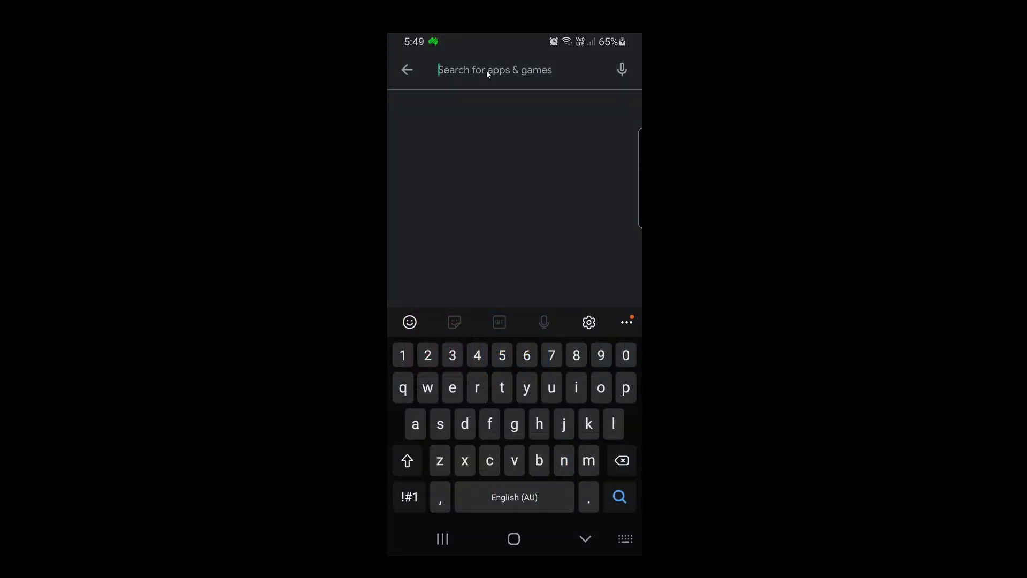
type("All my tribe")
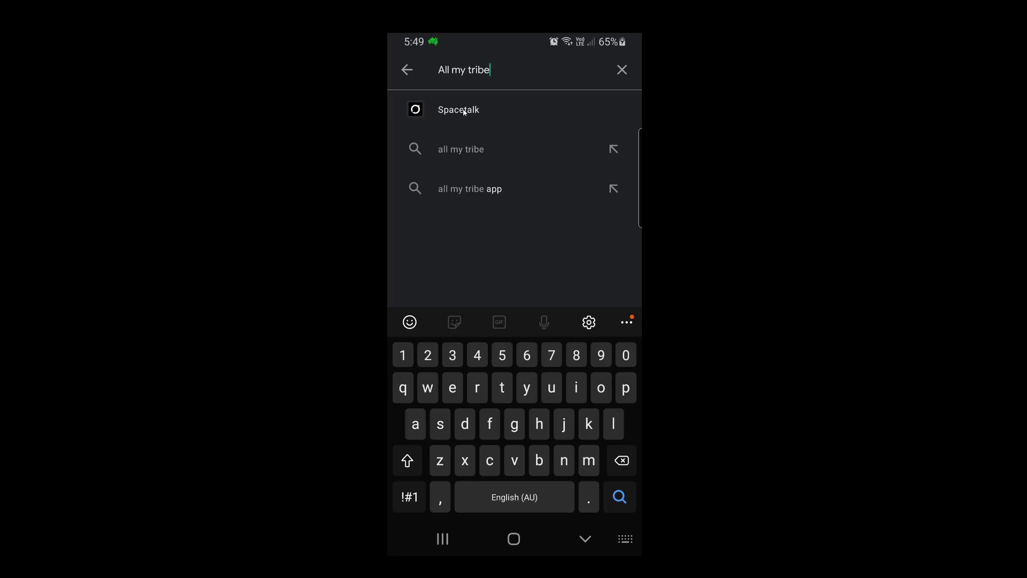
left_click(465, 112)
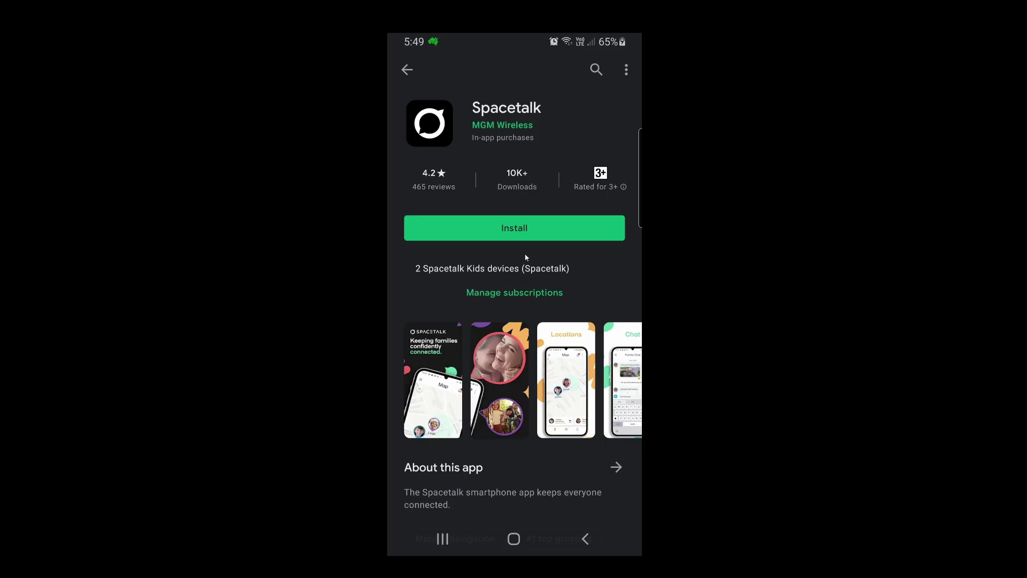
- Install the 11.45 MB Spacetalk app and launch it
left_click(519, 228)
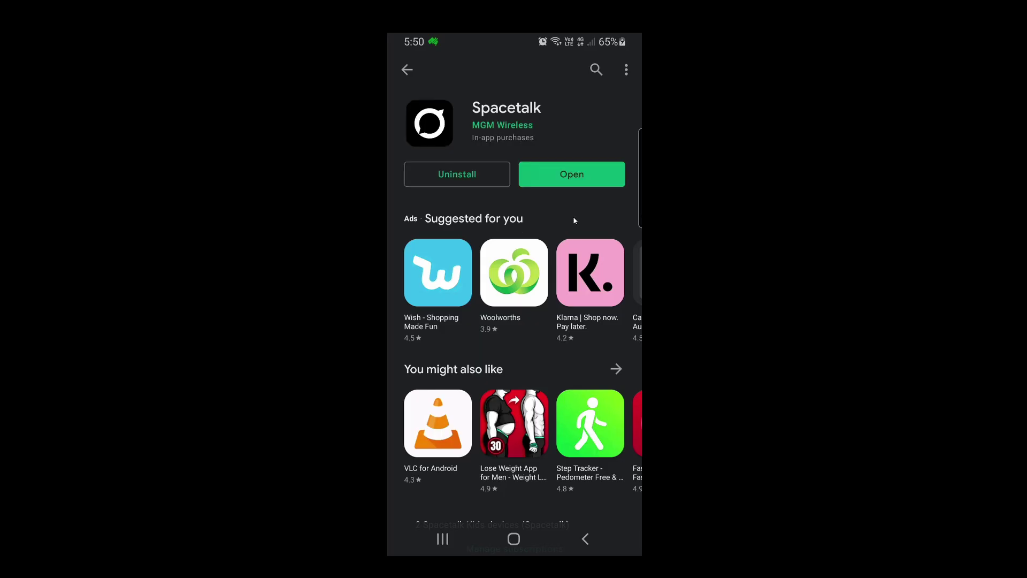
left_click(576, 178)
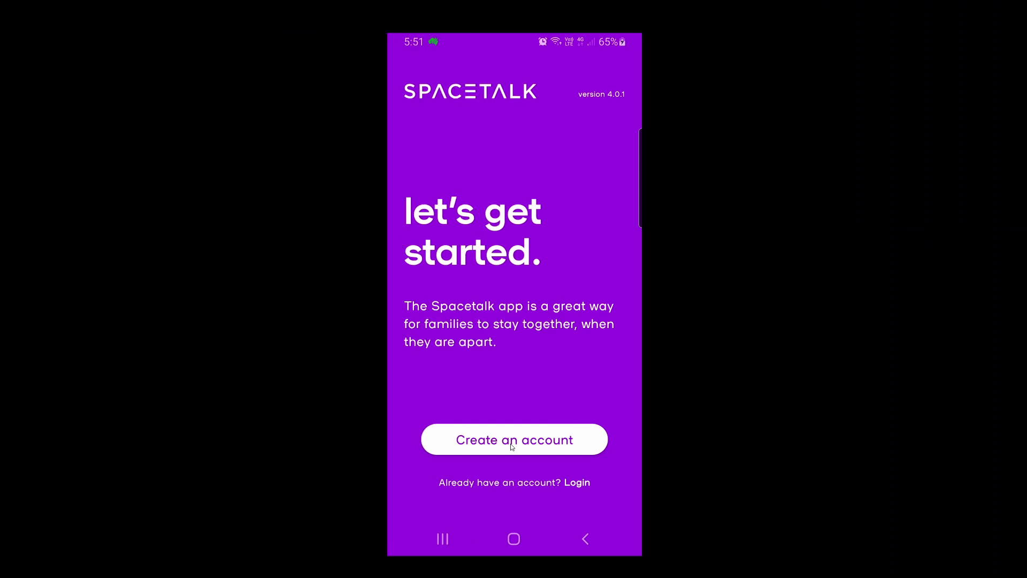
- Create an account with Australia +61, Australia/New Zealand region, the user's names, email and password
left_click(516, 443)
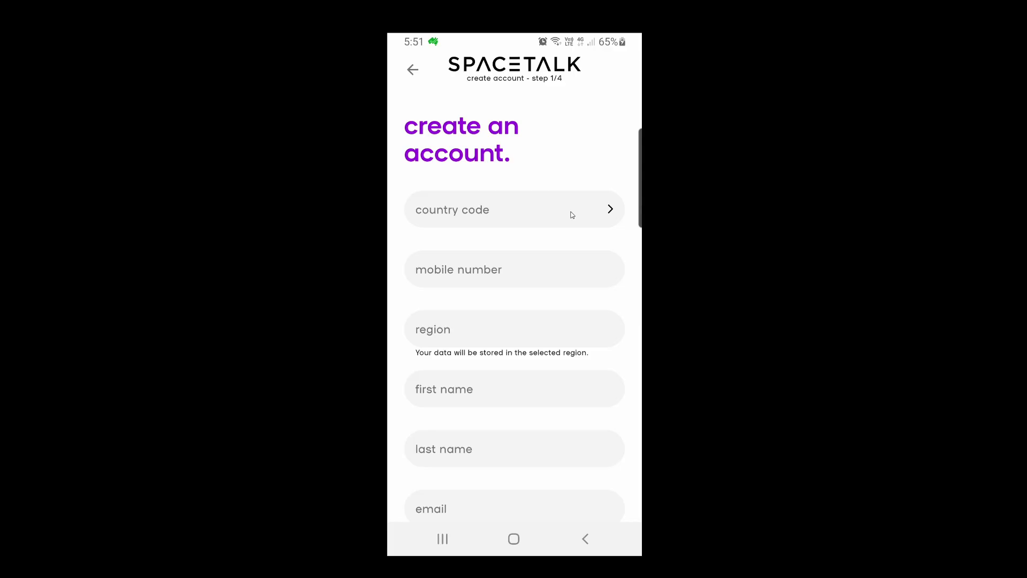
left_click(572, 214)
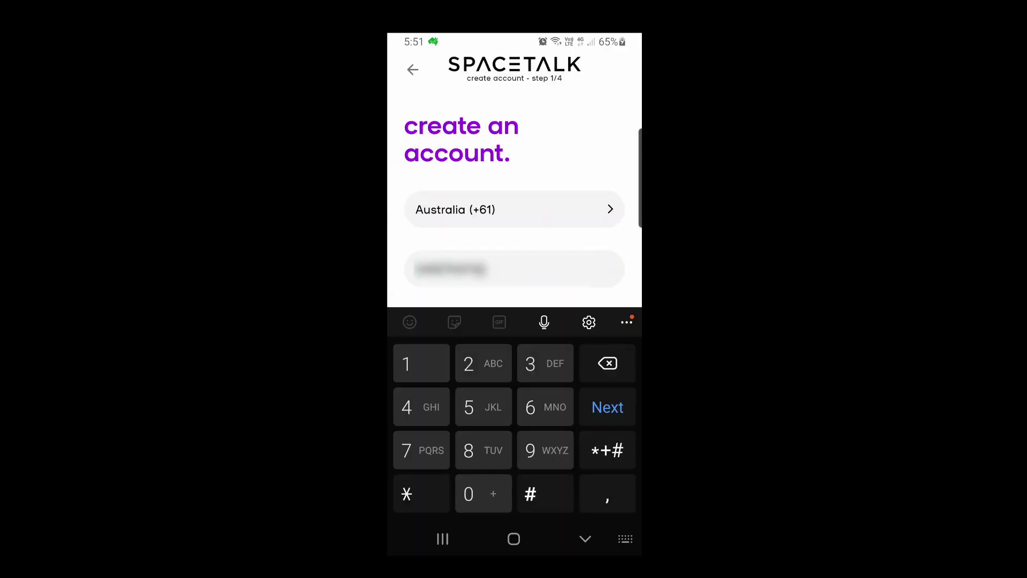
key("Return")
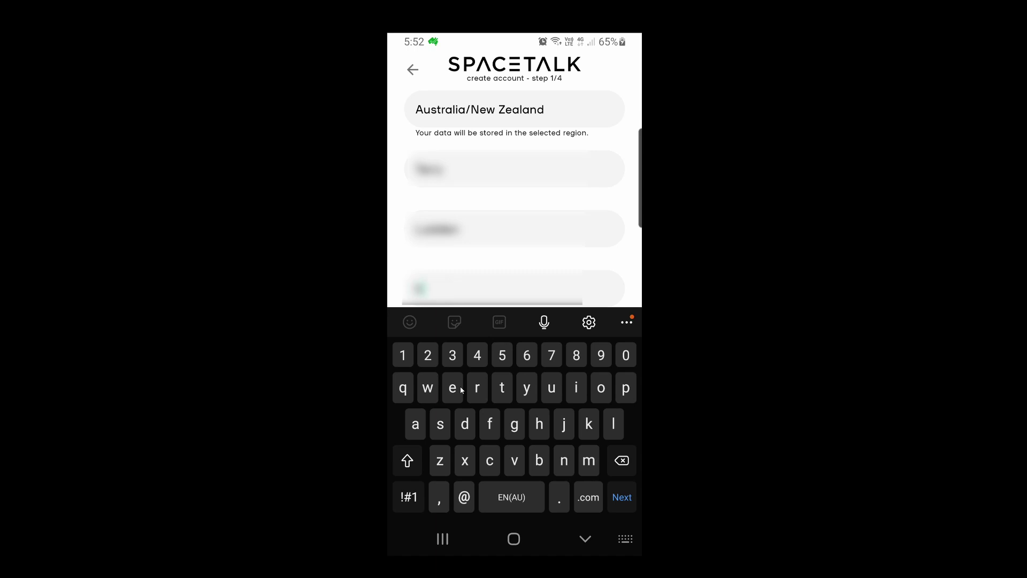
type("@gmail.com")
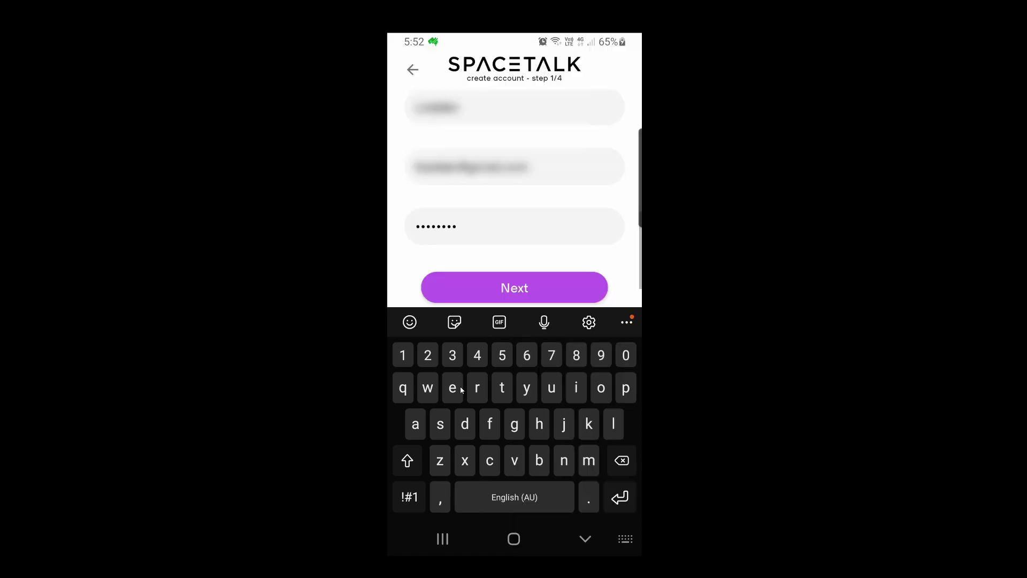
left_click(524, 291)
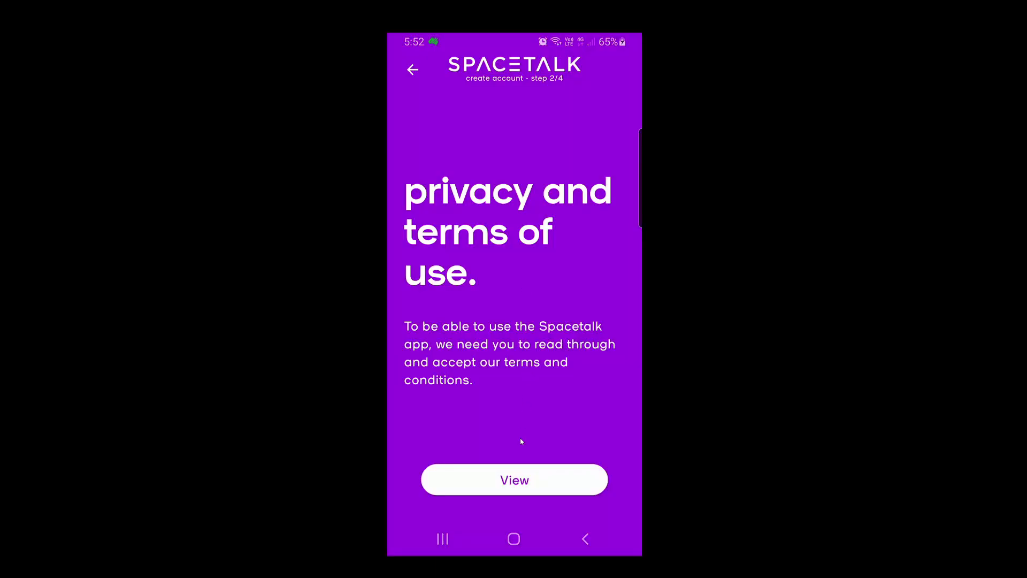
- View the Privacy Policy and Terms of Use, tick both agreement boxes, and continue
left_click(518, 483)
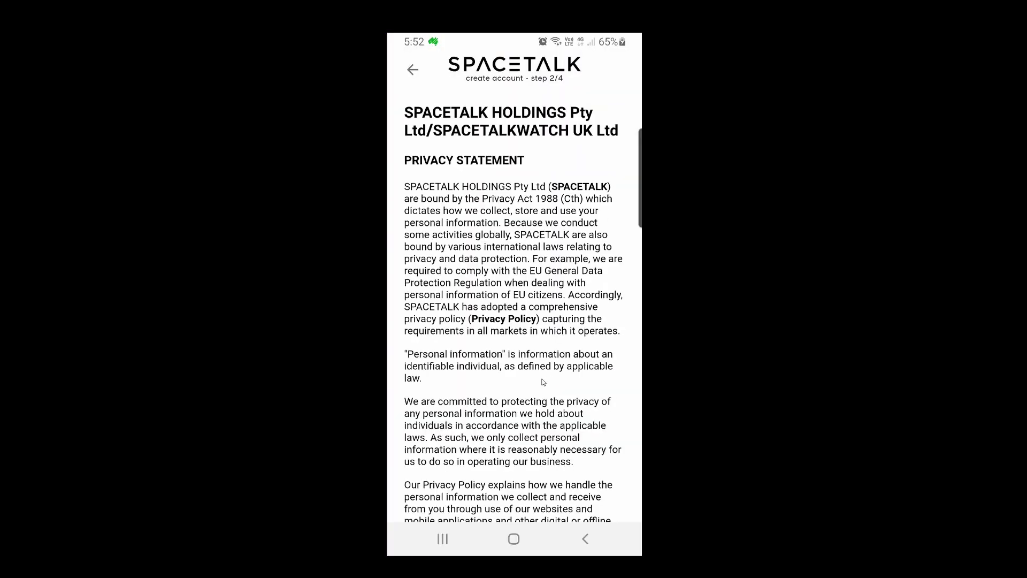
scroll(559, 358, "down", 20)
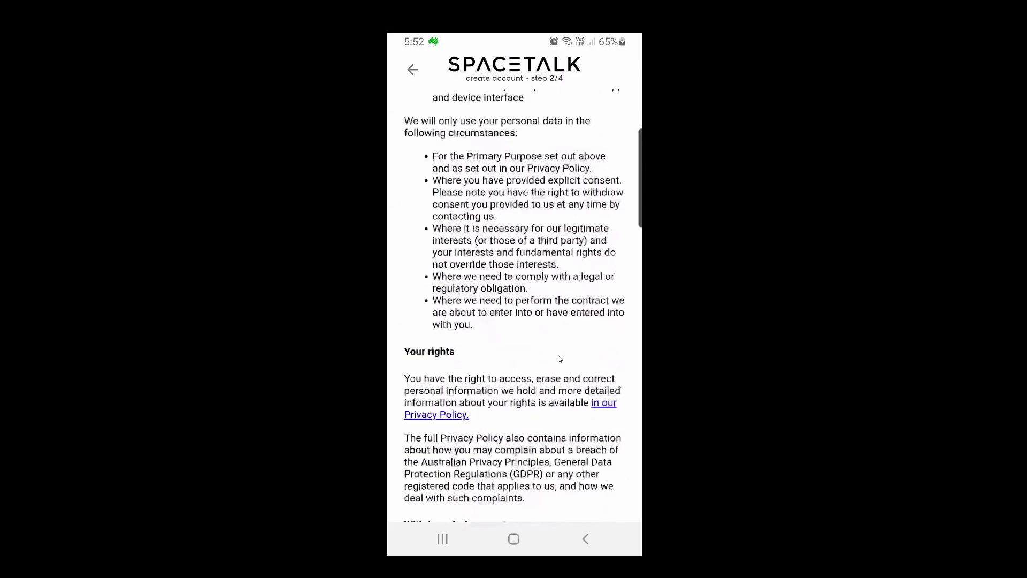
left_click(410, 377)
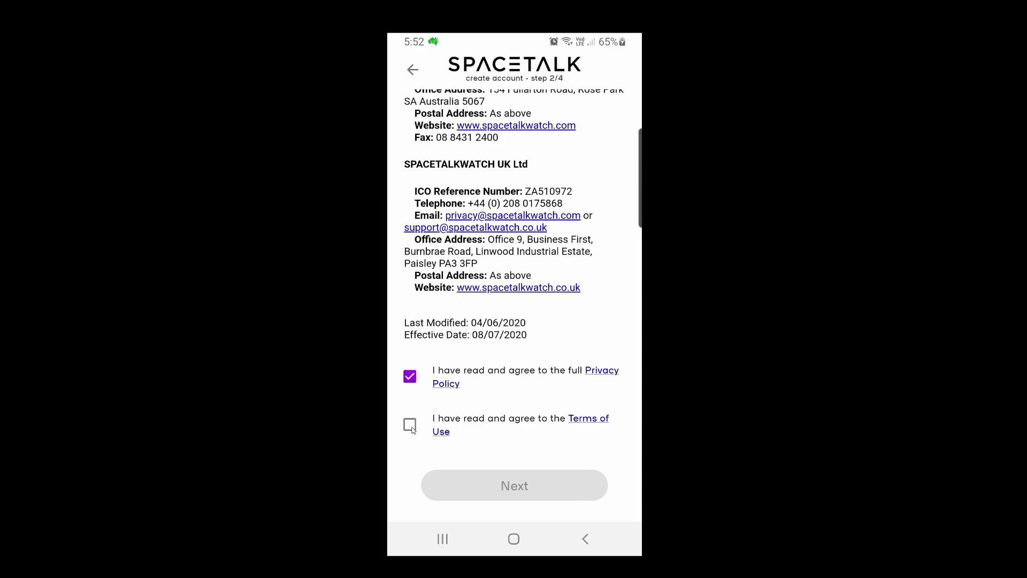
left_click(410, 424)
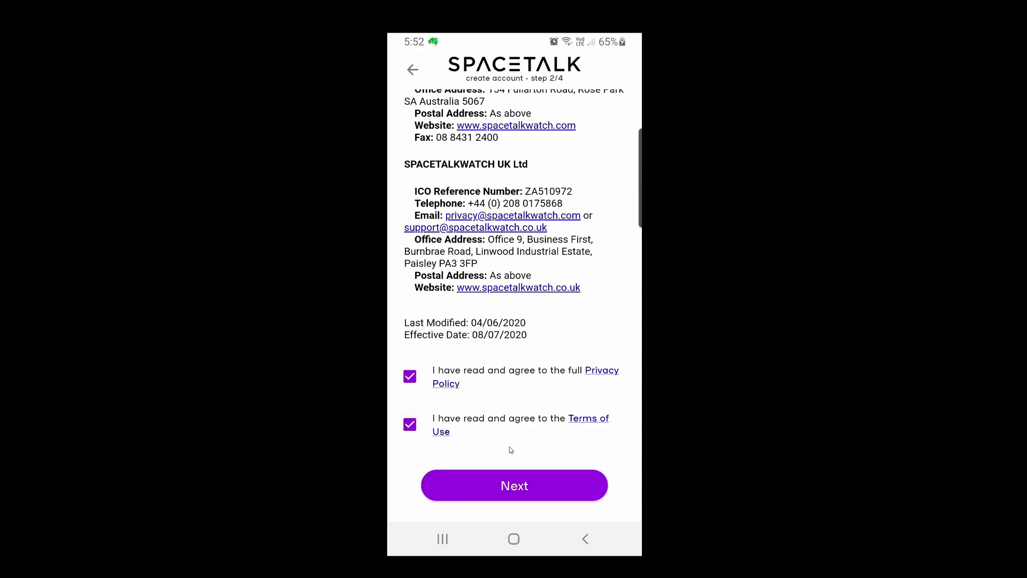
left_click(514, 488)
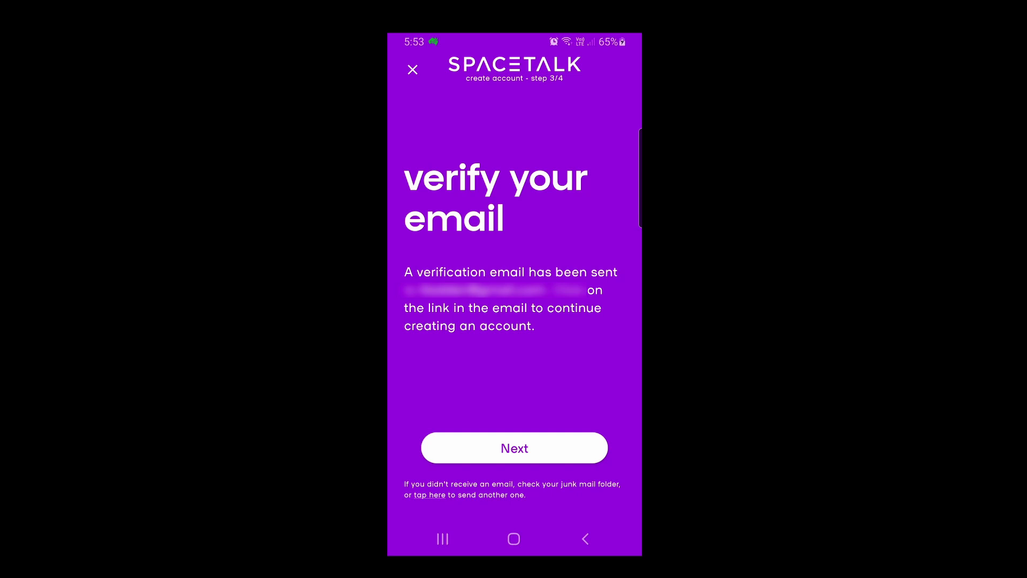
- Continue past the email notice, request the SMS security code, and enter the six-digit code
left_click(518, 454)
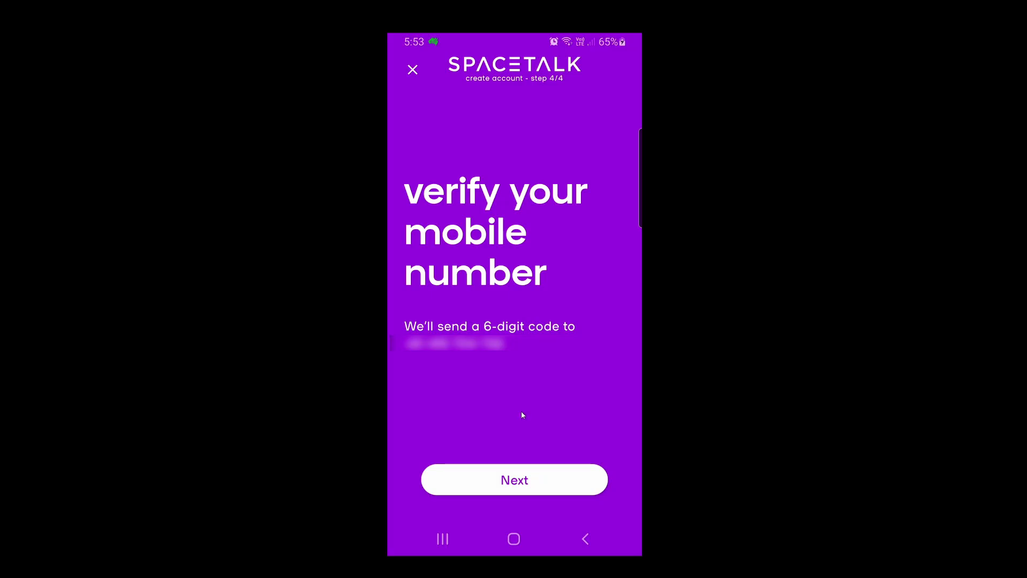
left_click(513, 482)
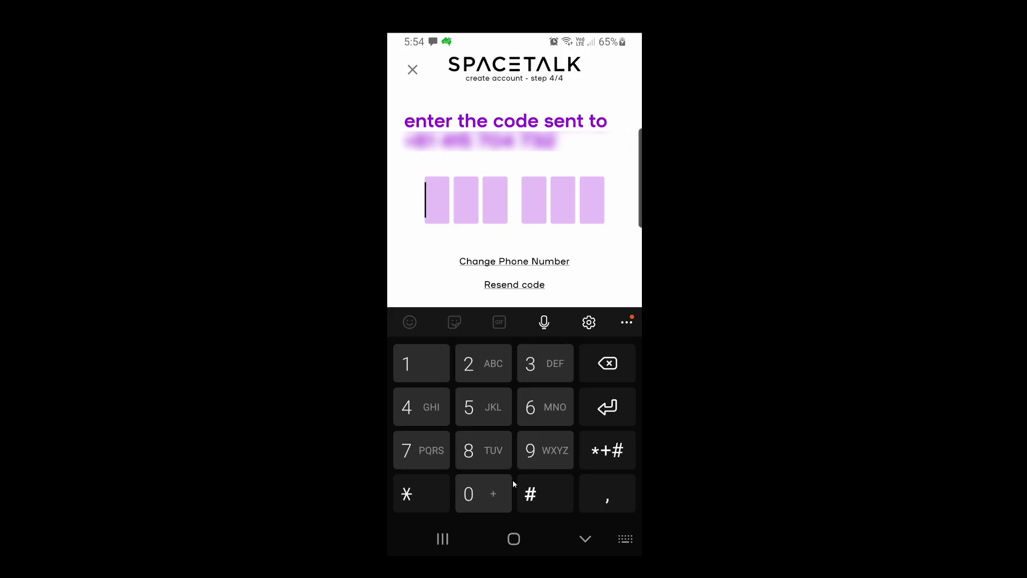
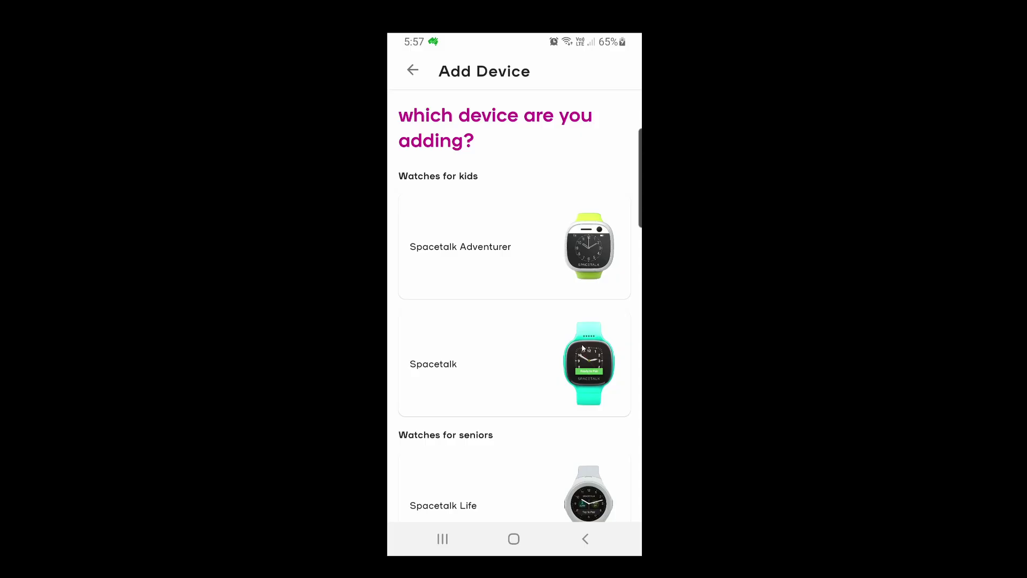
- Choose the Spacetalk kids watch and enter the child's name on the profile
left_click(582, 348)
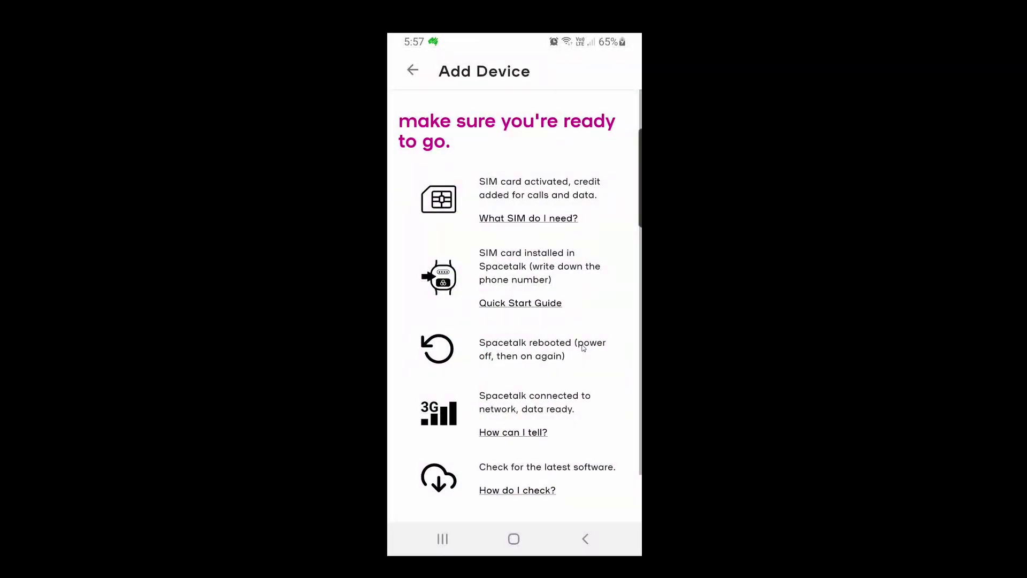
scroll(582, 348, "down", 2)
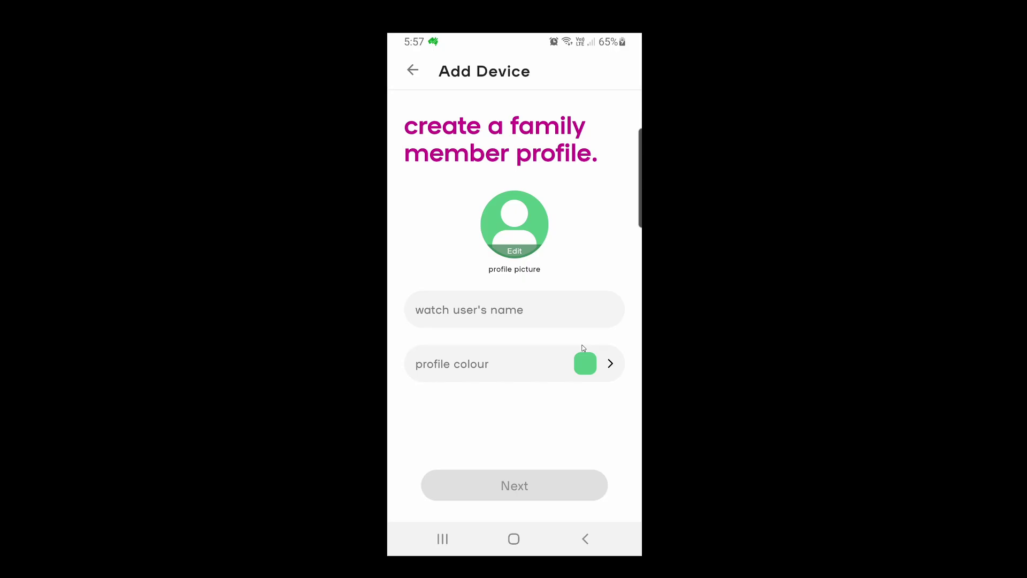
type("KoiV")
left_click(514, 172)
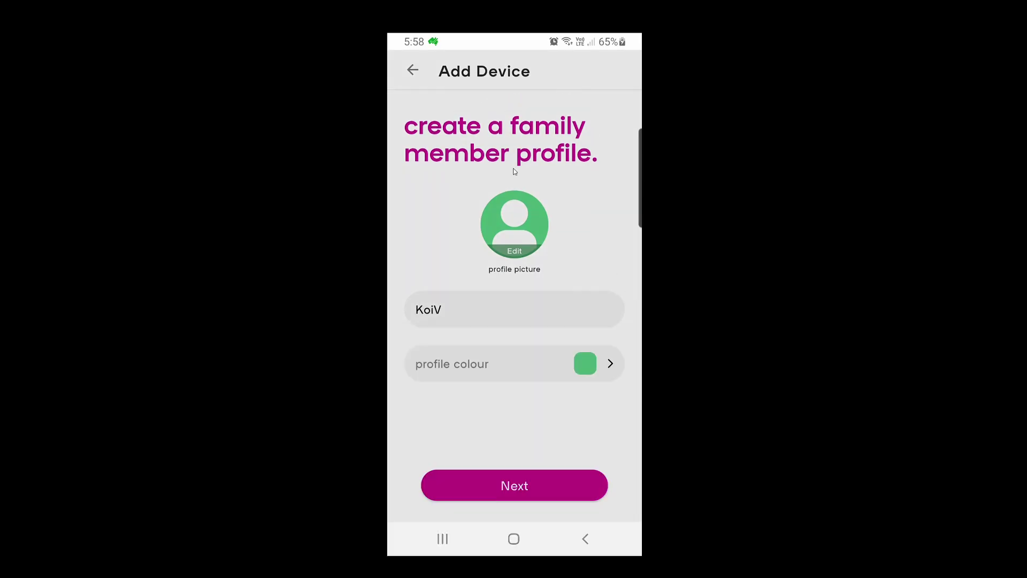
- Set the child's photo from the Camera gallery, rotated upright and cropped, and continue
left_click(514, 225)
left_click(423, 471)
left_click(453, 199)
left_click(428, 166)
left_click(590, 70)
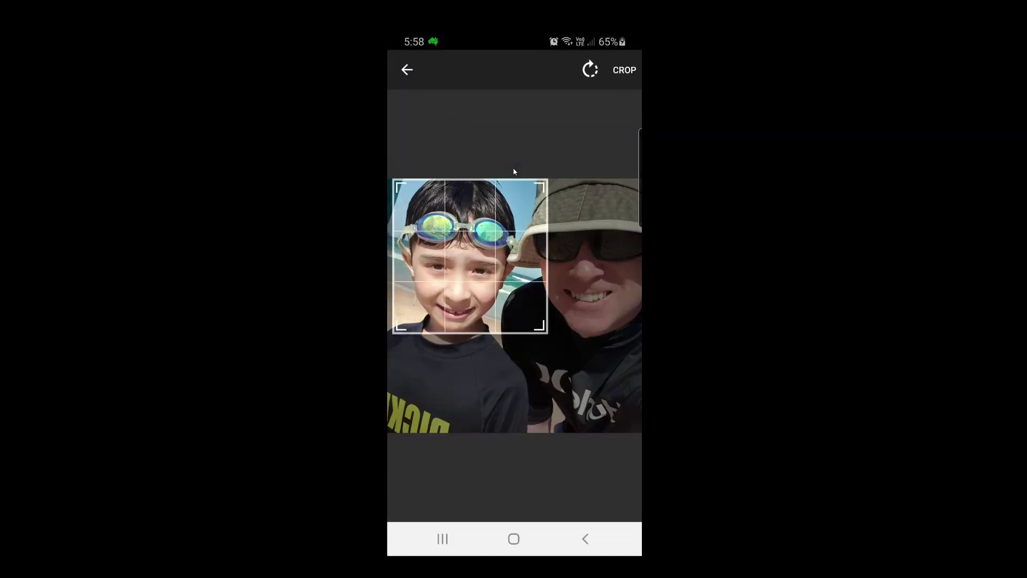
left_click(624, 69)
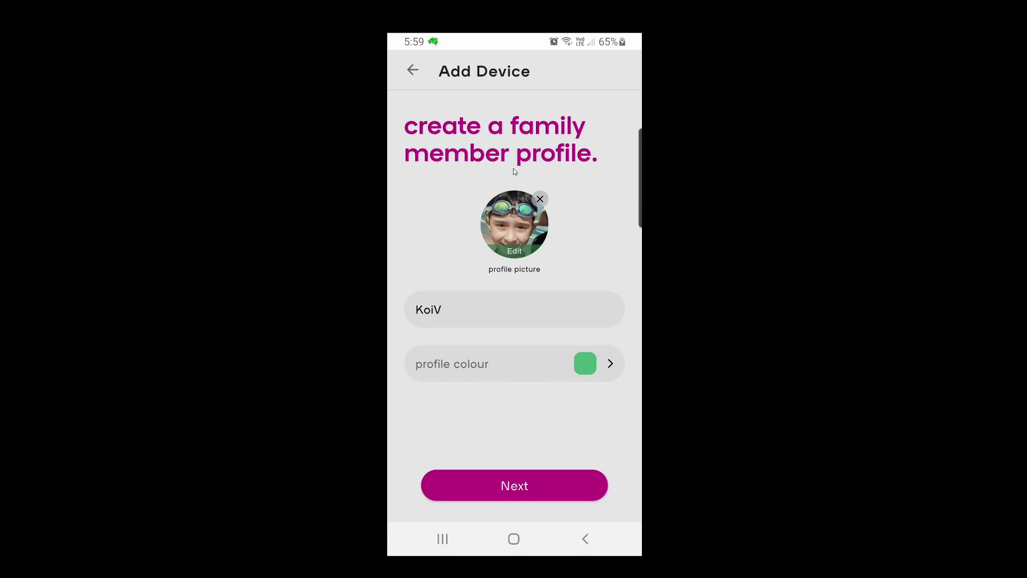
left_click(514, 485)
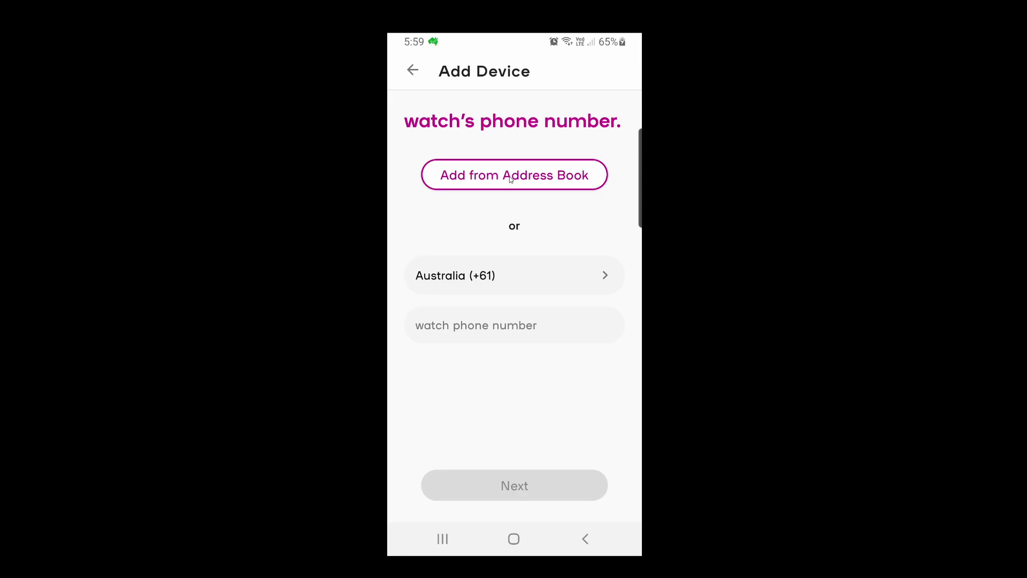
- Enter the watch's phone number and on-watch code, then tick all three guardian consent boxes
left_click(458, 327)
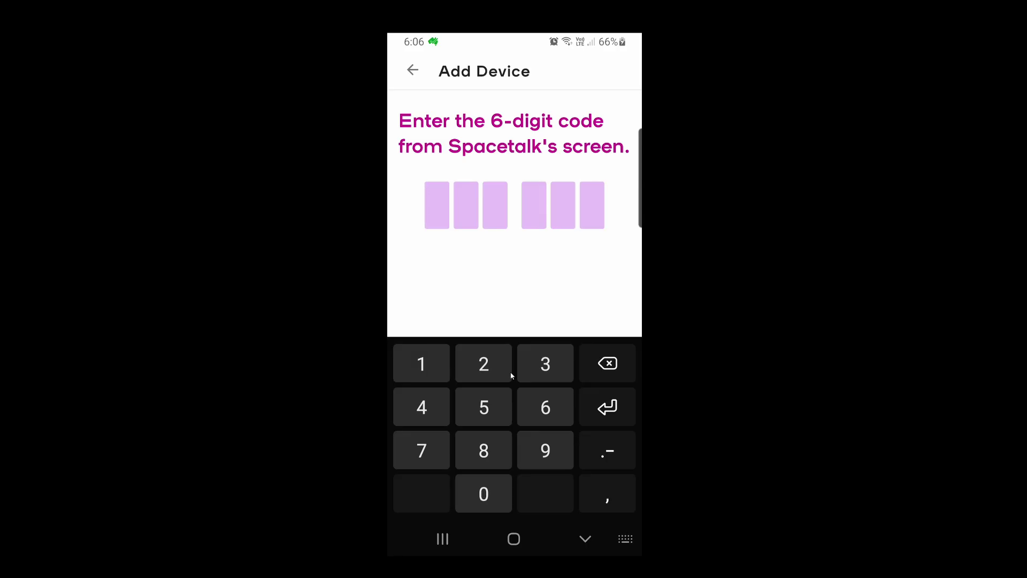
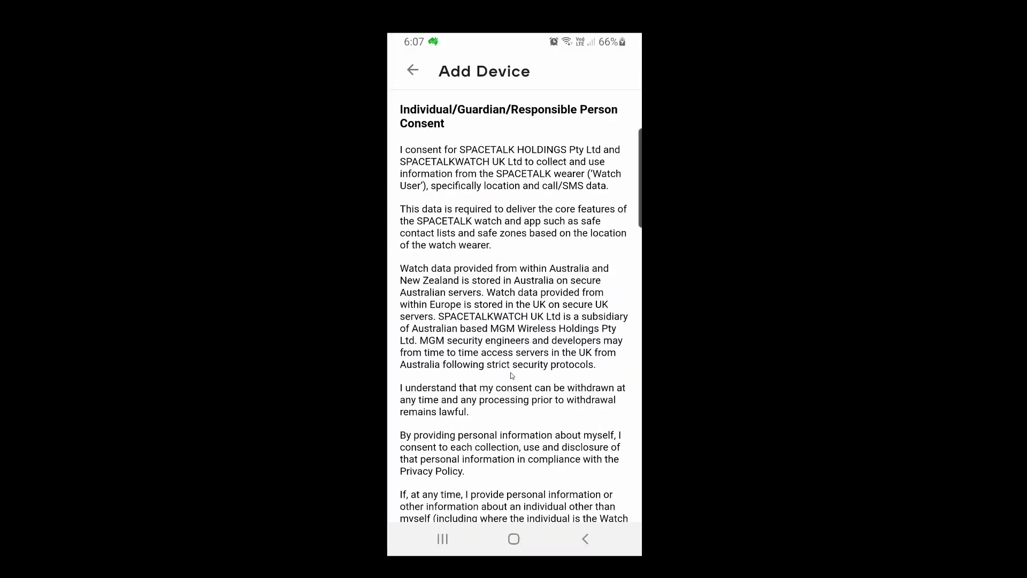
scroll(512, 376, "down", 10)
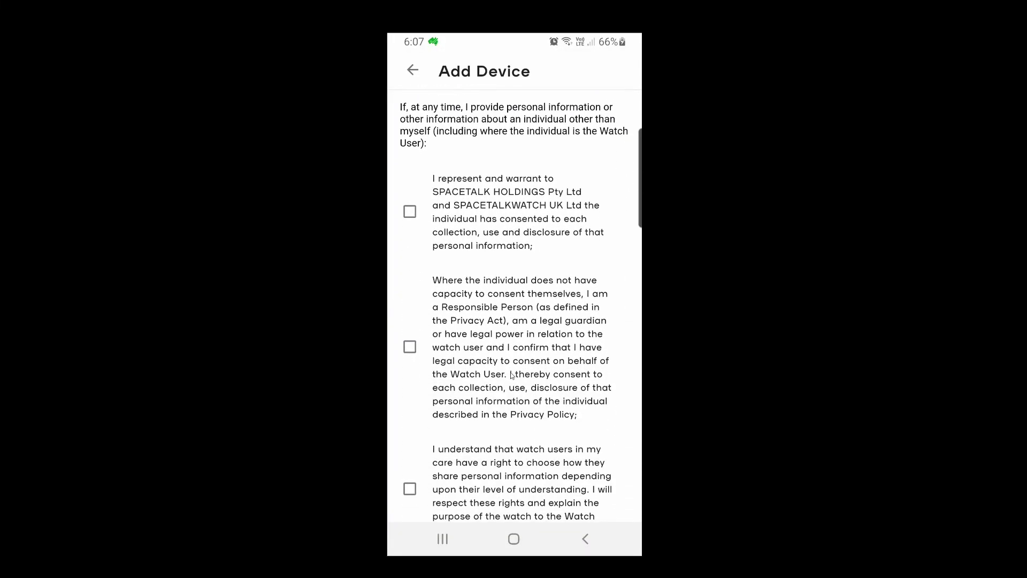
left_click(409, 211)
left_click(410, 347)
scroll(512, 376, "down", 2)
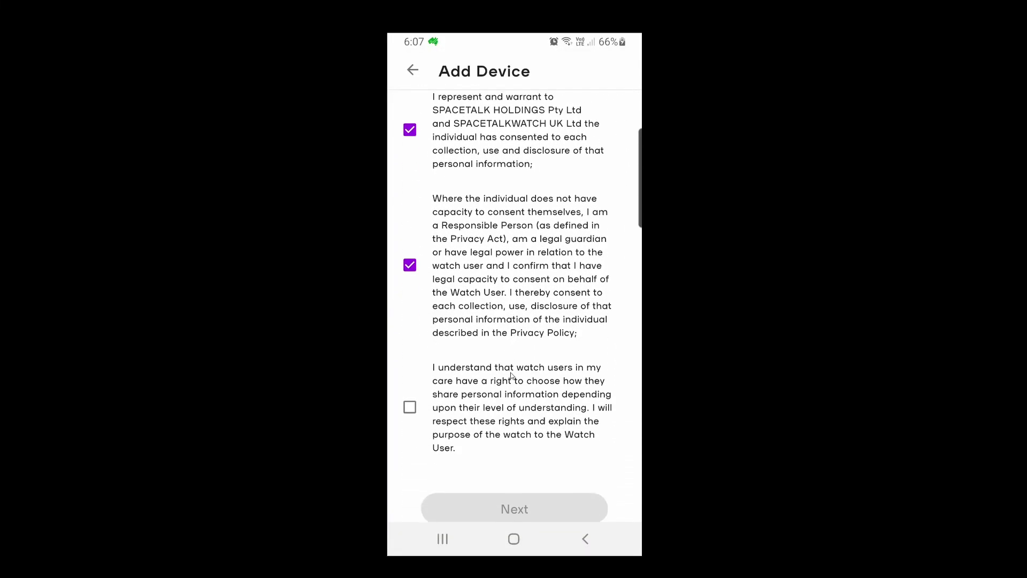
left_click(512, 376)
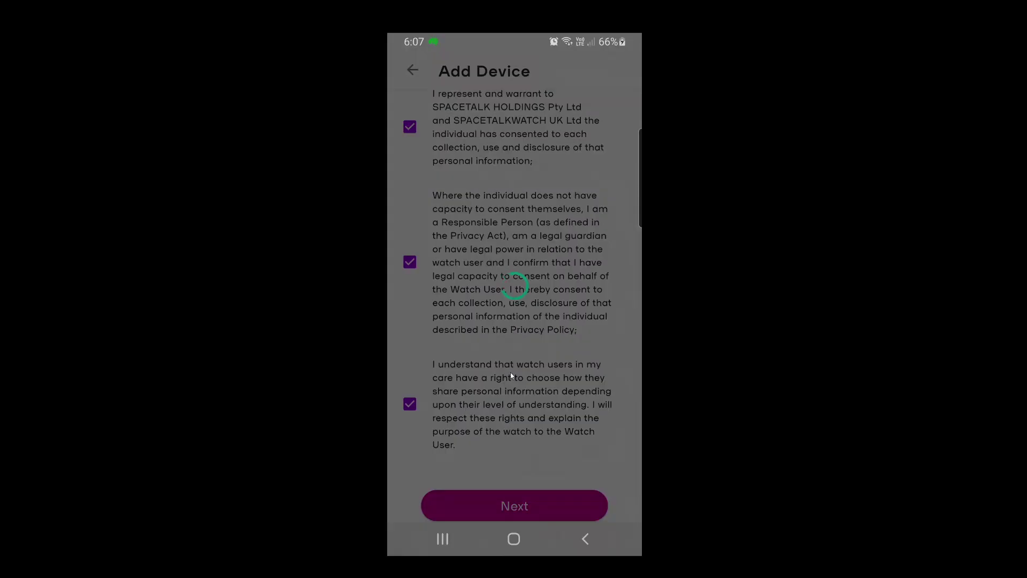